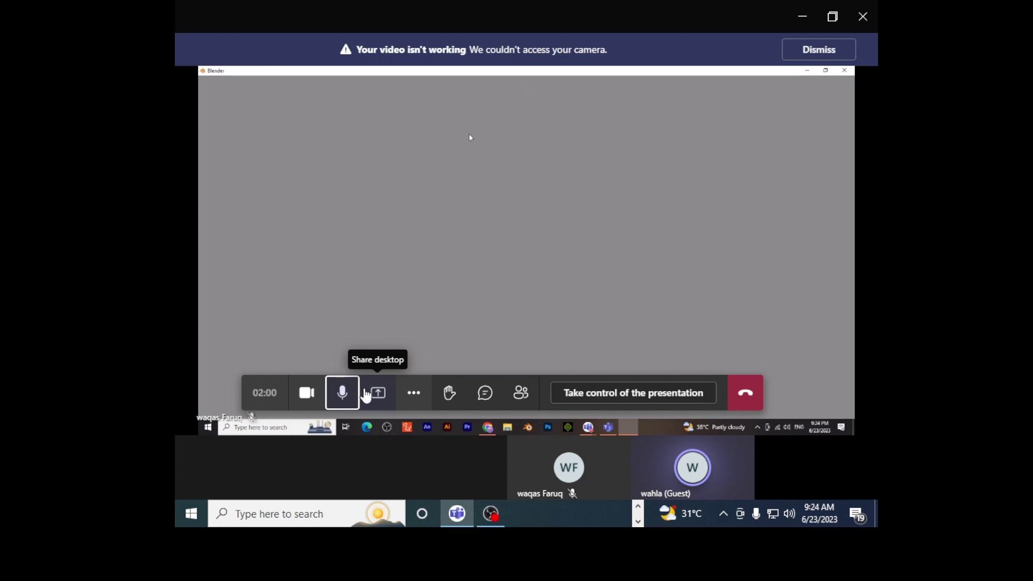
click(354, 396)
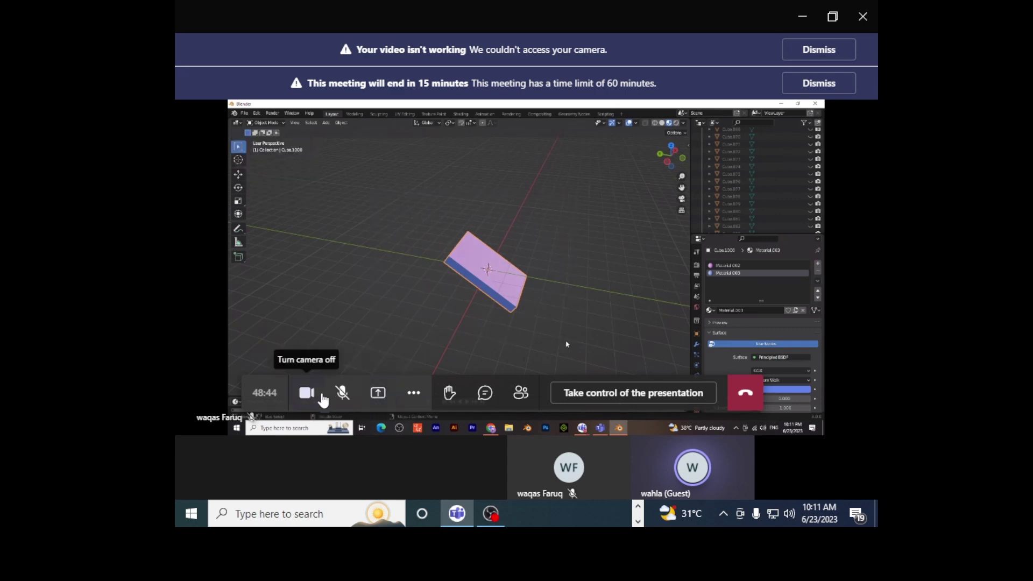
click(331, 401)
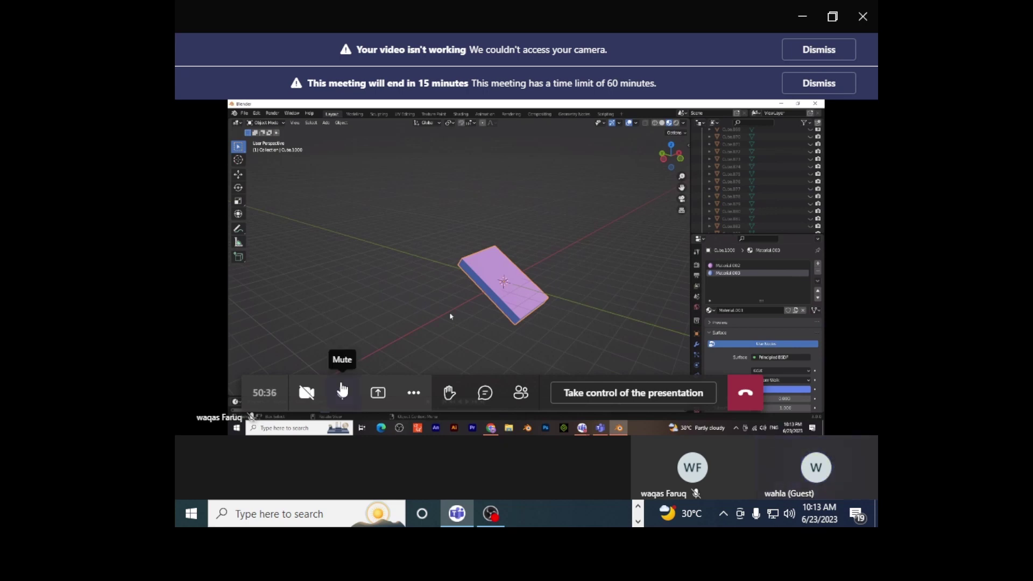
Step: Mute your microphone in the Teams call, keeping the Blender slab shared on screen
click(343, 395)
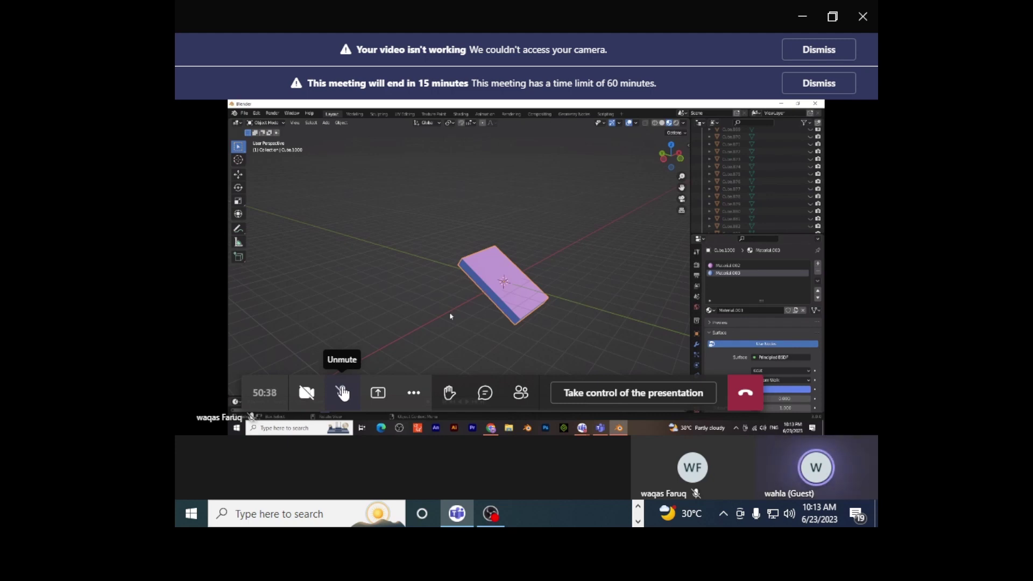